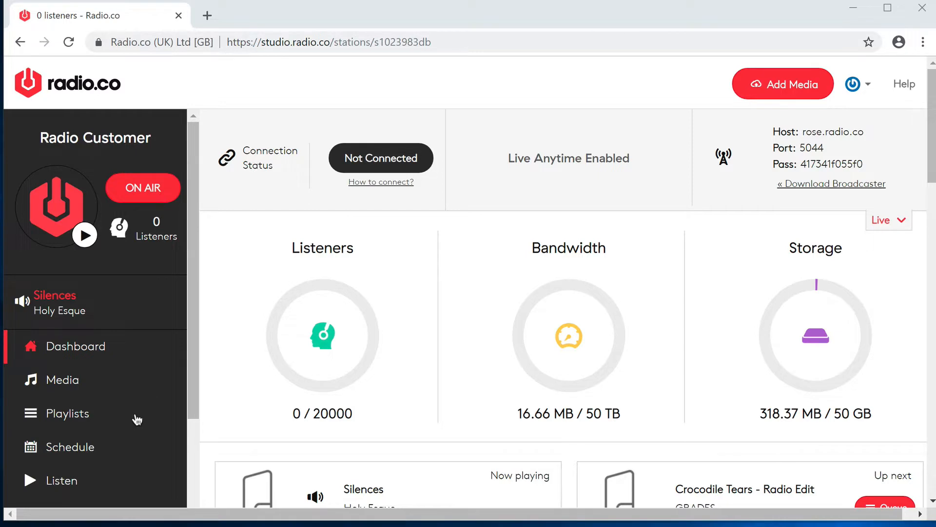
# Step: Open the station's user accounts and start a new user invitation
pyautogui.moveTo(197, 384); pyautogui.dragTo(187, 522)
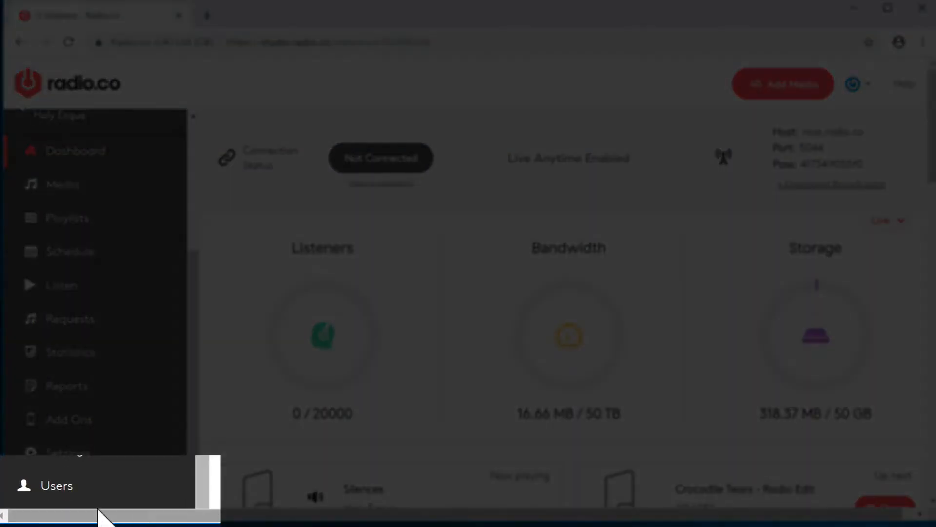
pyautogui.click(57, 500)
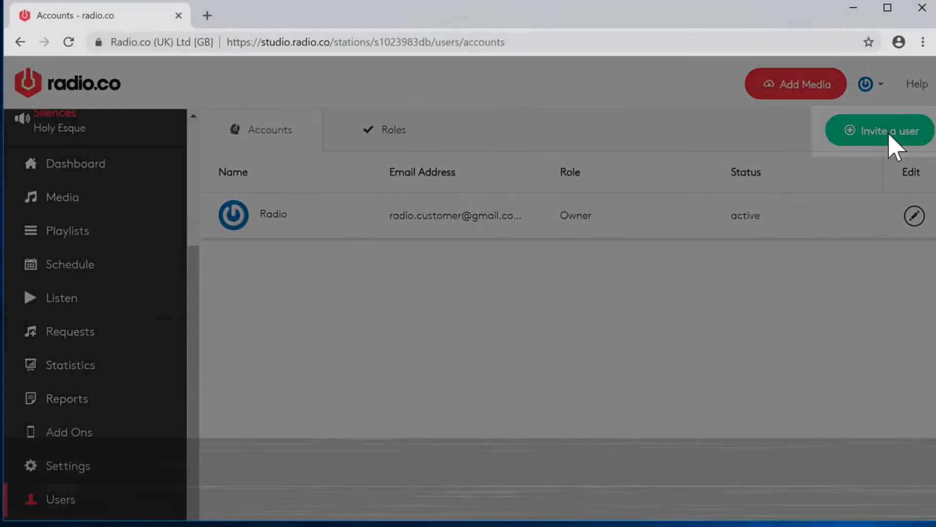
pyautogui.click(889, 136)
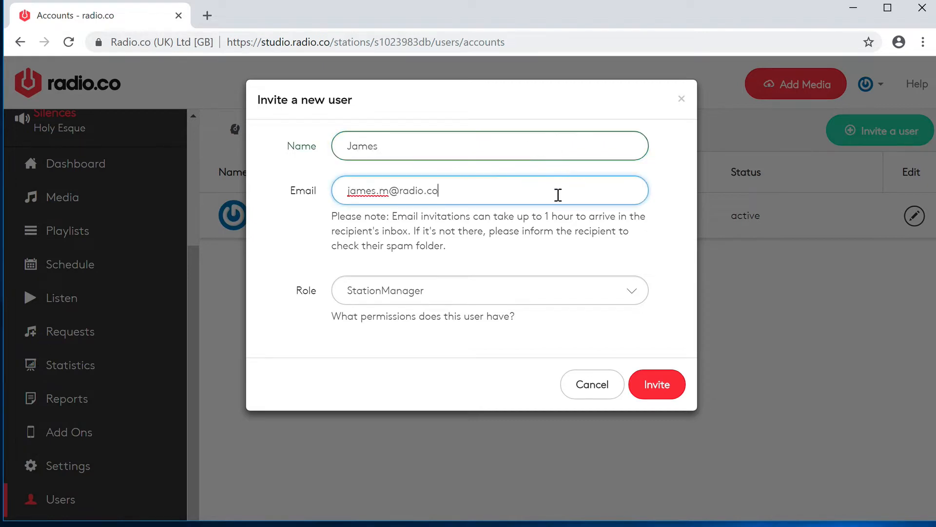
# Step: Fill in the invitee's name and email, assign the GuestDJ role and send the invitation
pyautogui.click(544, 232)
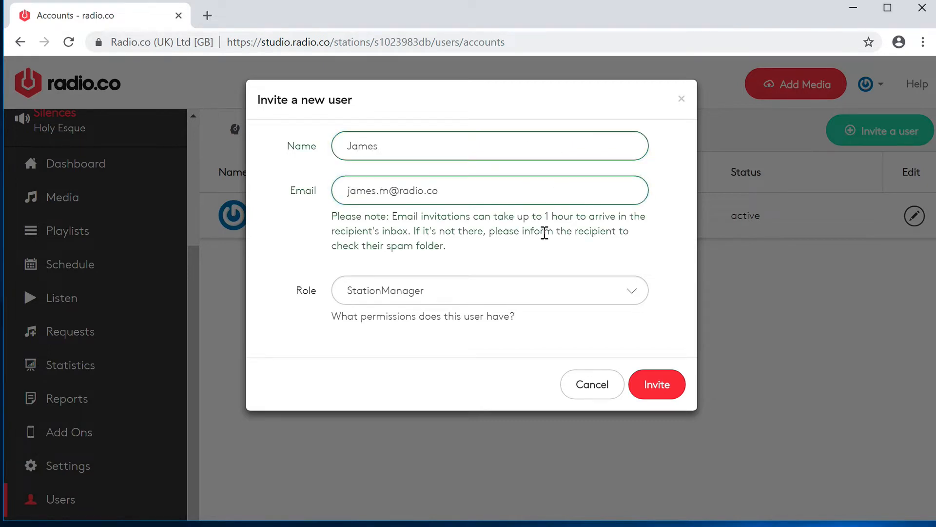
pyautogui.click(534, 199)
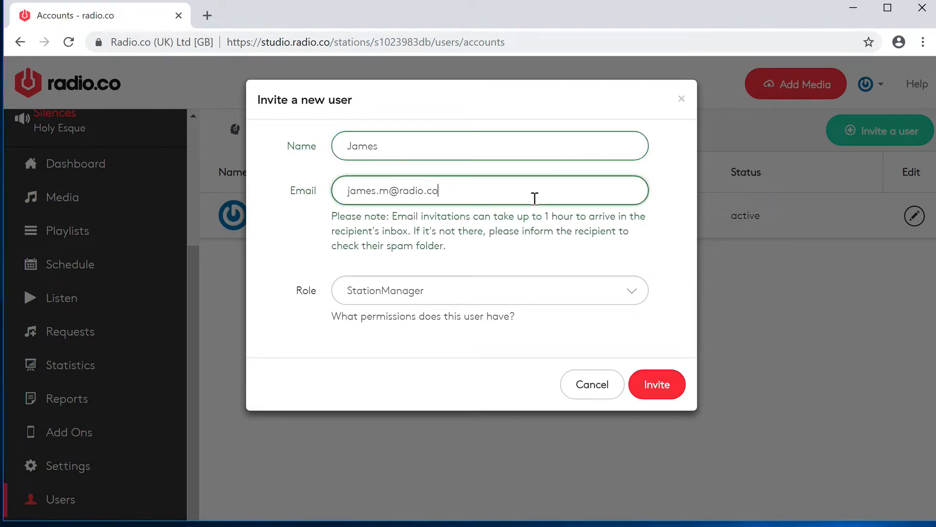
pyautogui.click(501, 294)
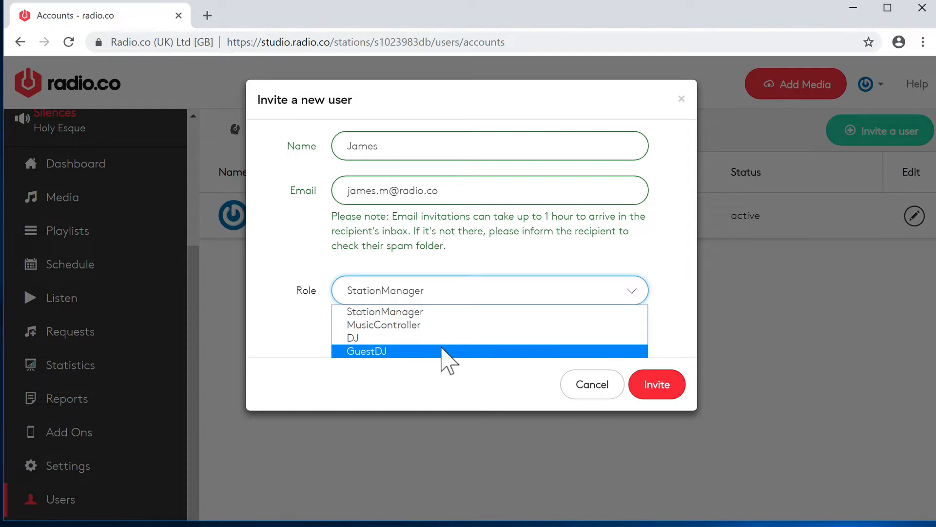
pyautogui.click(441, 351)
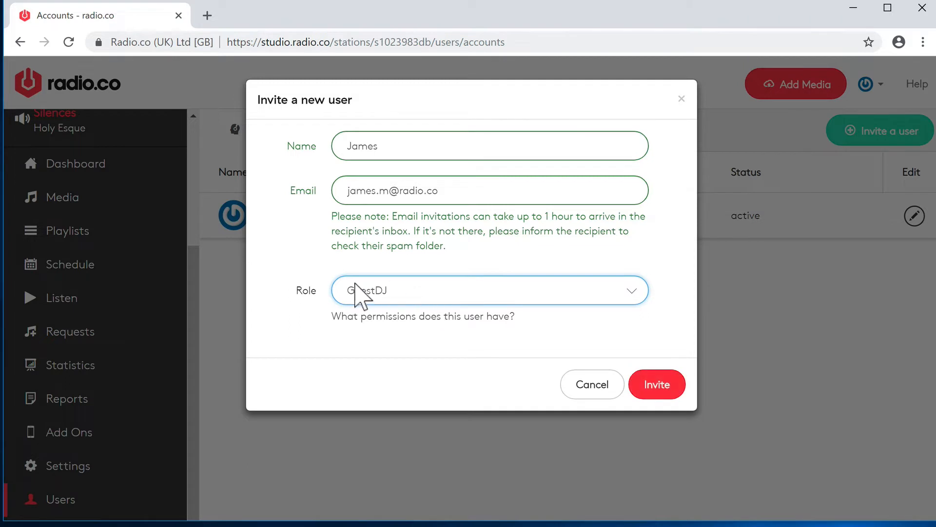
pyautogui.click(657, 390)
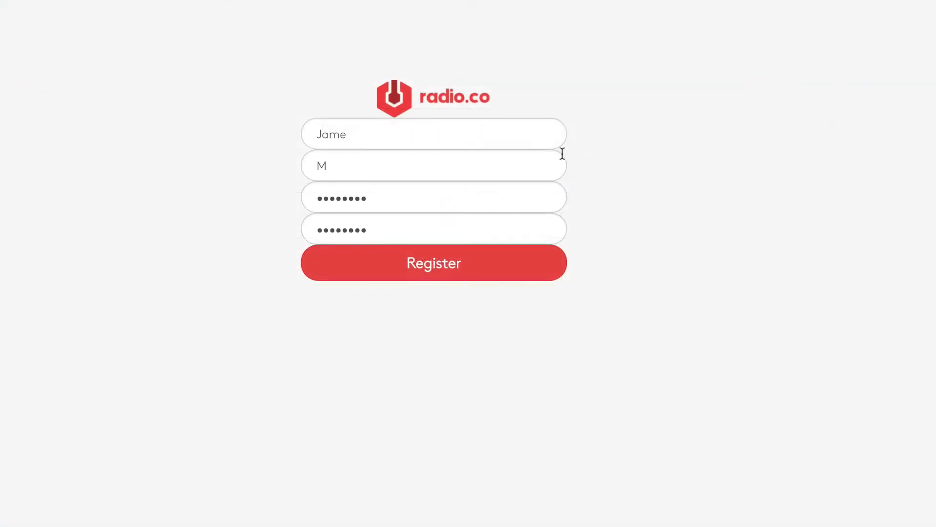
# Step: Register the invited DJ's account with the first name, last name and confirmed account password
pyautogui.click(475, 276)
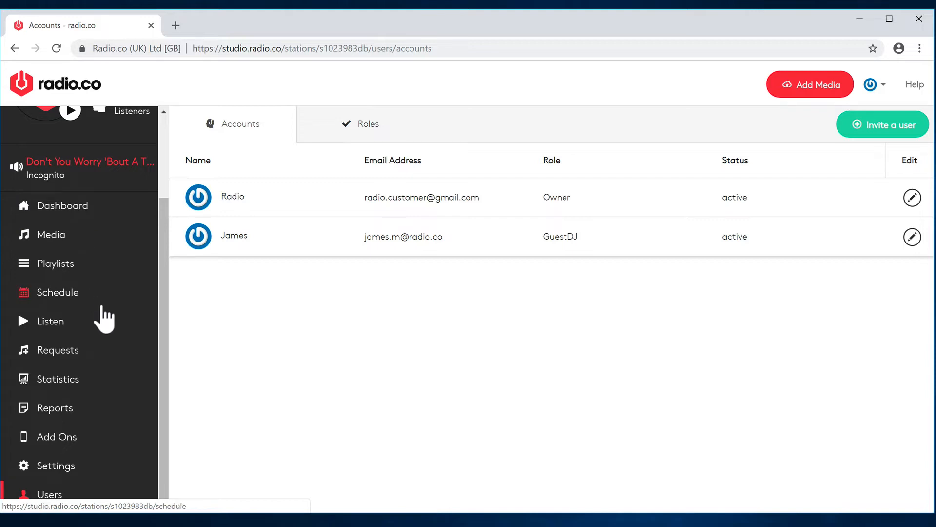
# Step: Open Monday's 7:00 Breakfast playlist event from the station schedule with its advanced options showing
pyautogui.scroll(2, 100, 314)
pyautogui.click(99, 395)
pyautogui.scroll(-6, 369, 324)
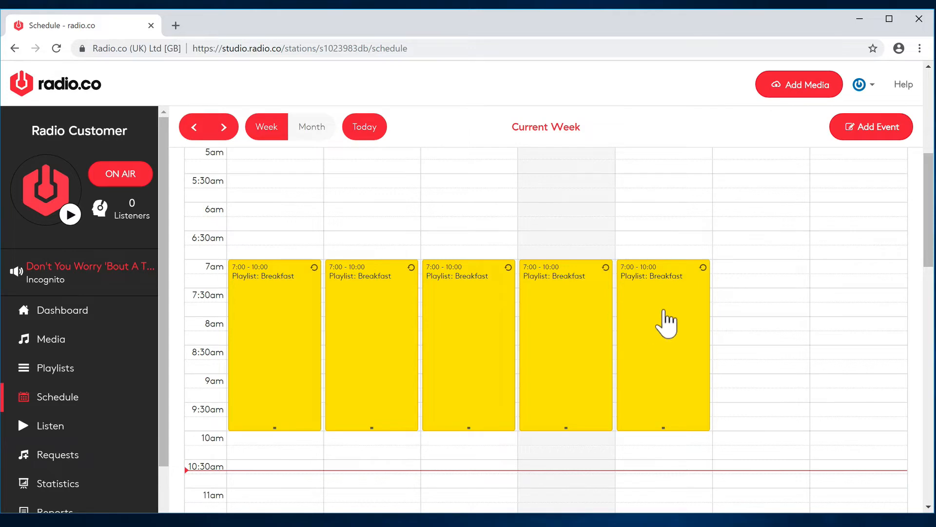
pyautogui.click(297, 314)
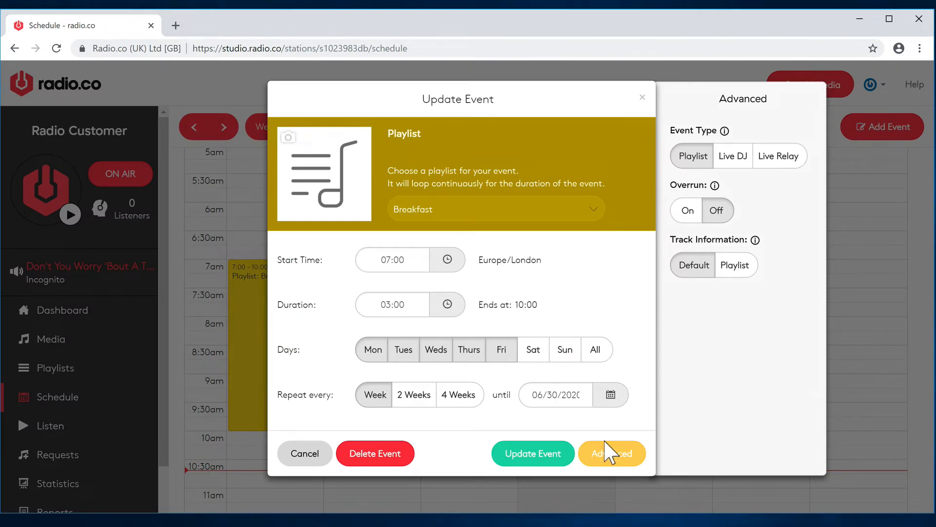
pyautogui.click(622, 458)
pyautogui.click(623, 461)
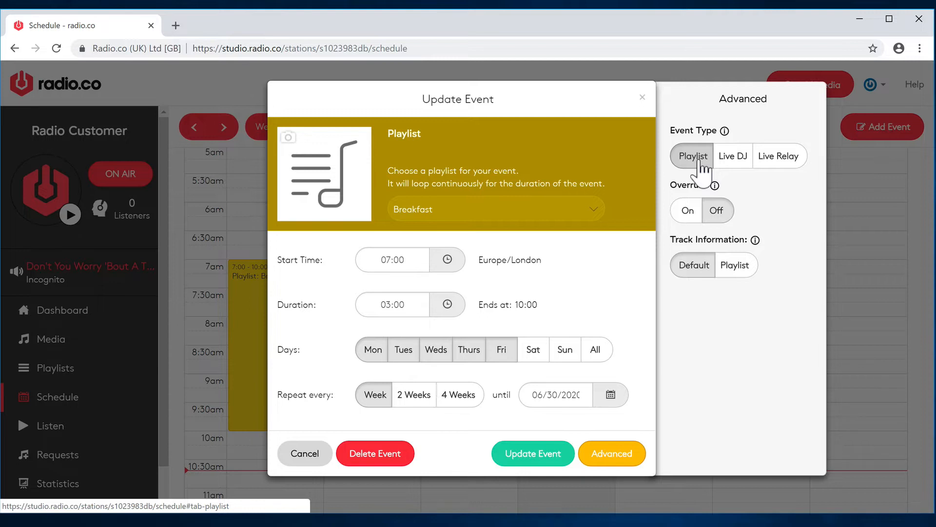
# Step: Change the Breakfast event to Live DJ, assign it to the invited guest DJ and update all events in the series
pyautogui.click(727, 161)
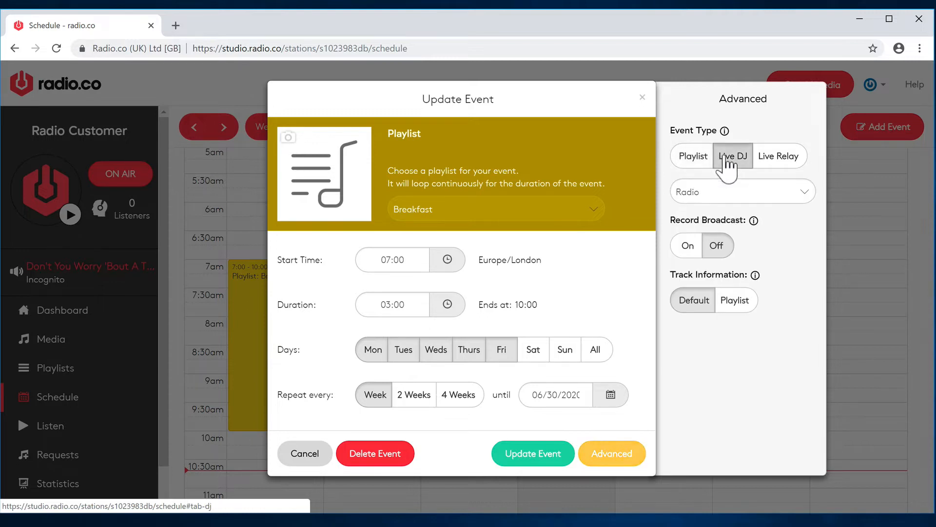
pyautogui.click(721, 195)
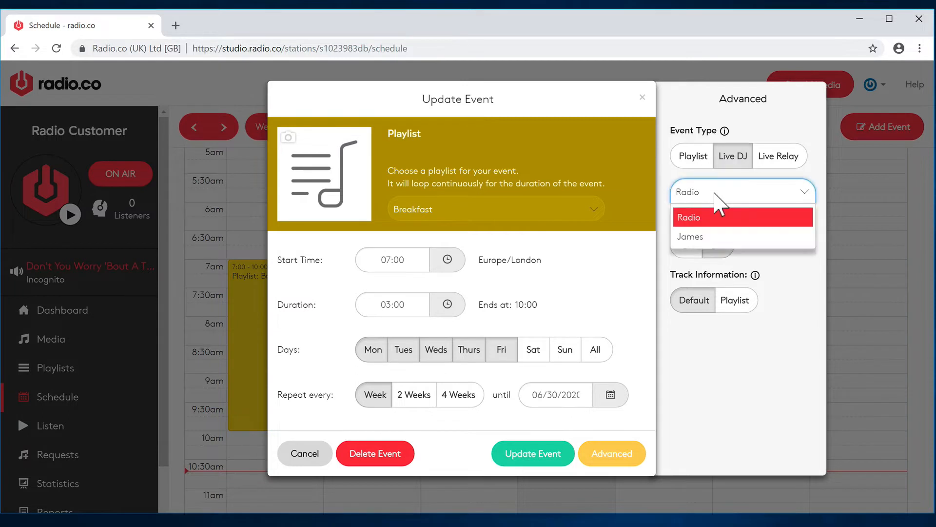
pyautogui.click(711, 236)
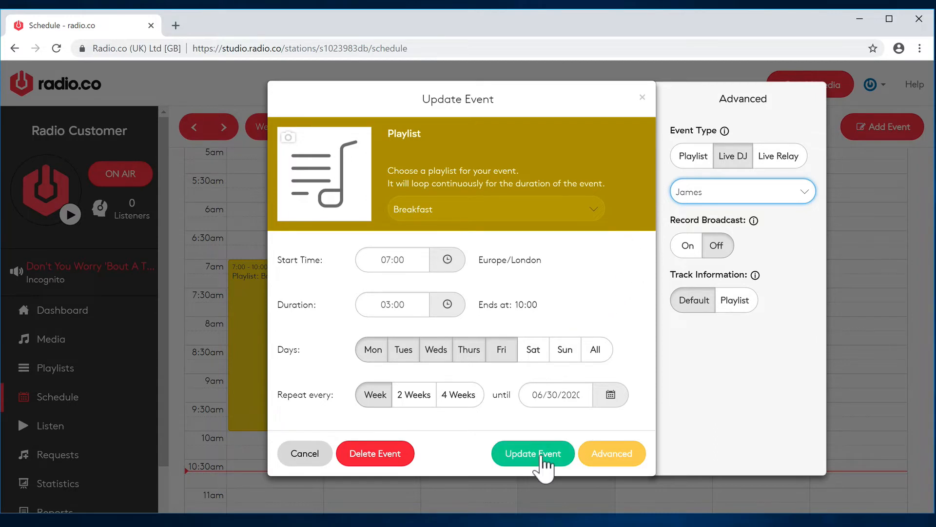
pyautogui.click(539, 457)
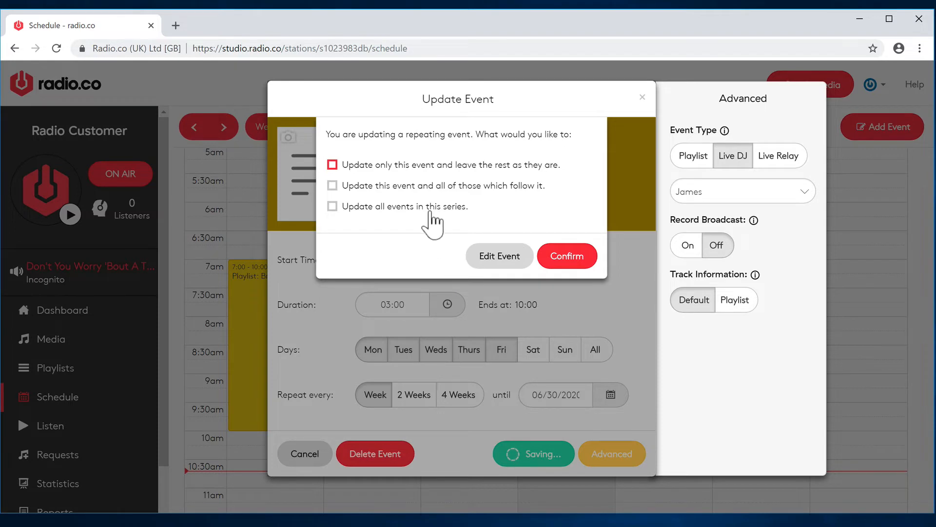
pyautogui.click(428, 208)
pyautogui.click(576, 261)
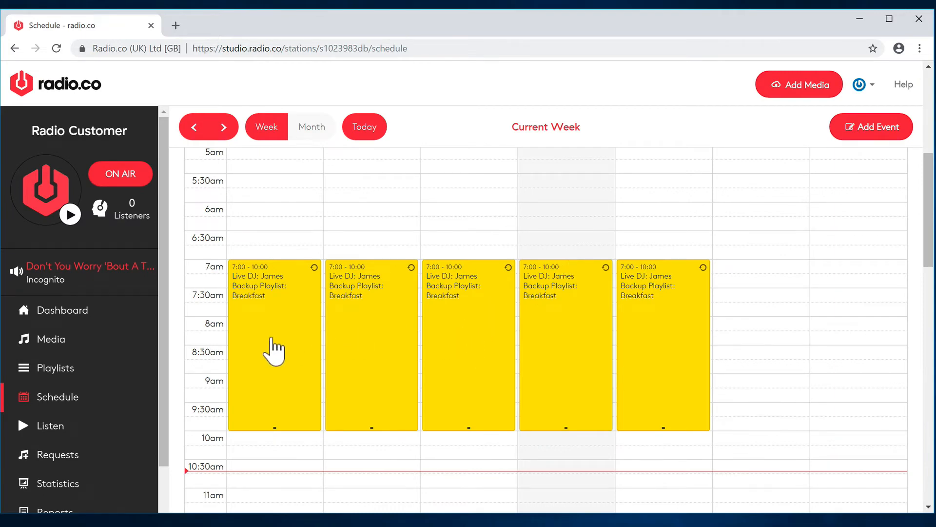
# Step: Draft a Live DJ event for Tuesday from 12:00 to 14:00 and show the DJs available for it
pyautogui.scroll(-3, 734, 356)
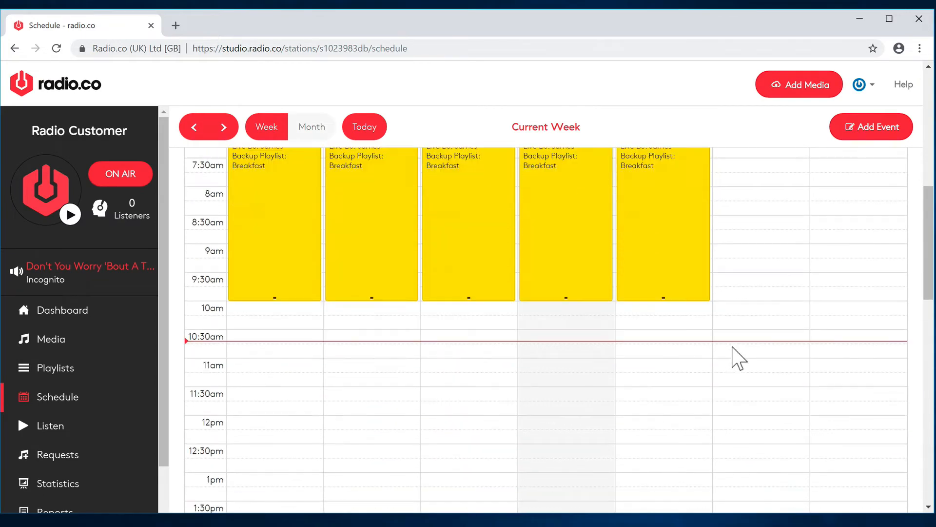
pyautogui.scroll(-3, 732, 356)
pyautogui.click(374, 301)
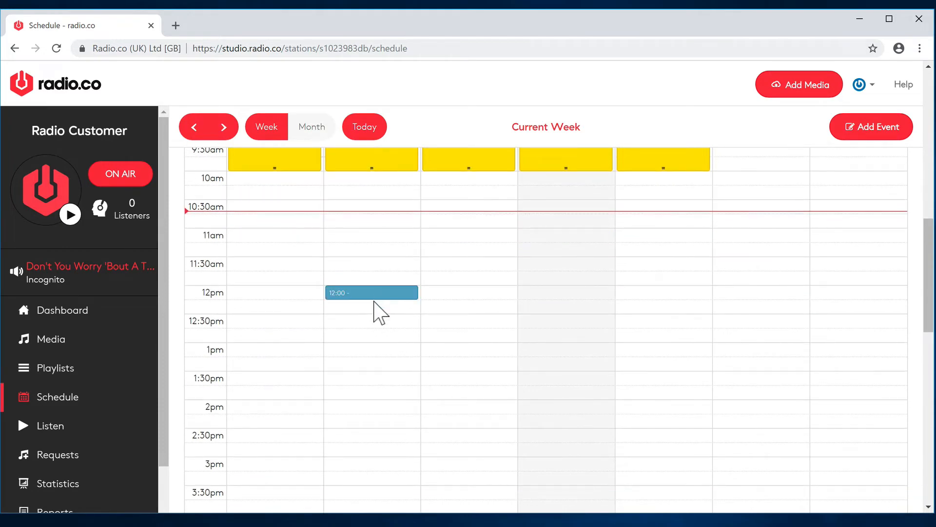
pyautogui.moveTo(374, 301); pyautogui.dragTo(374, 399)
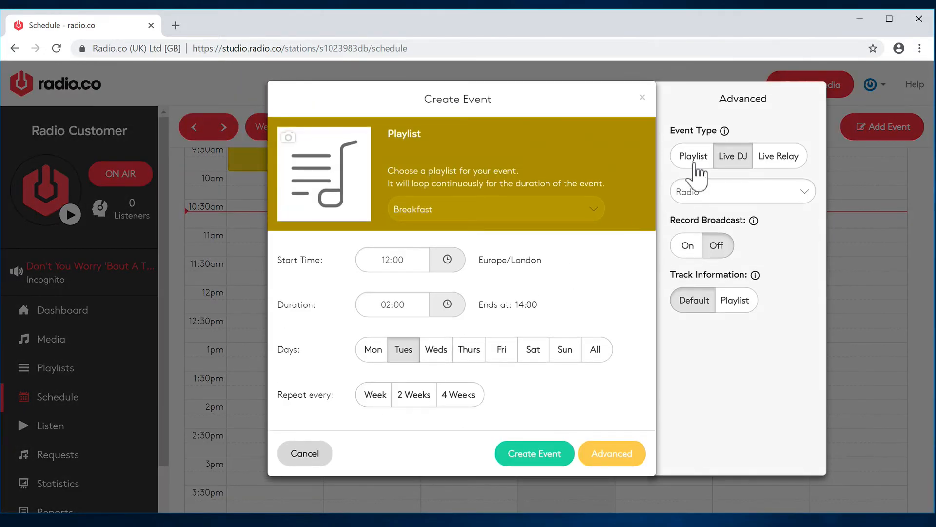
pyautogui.click(716, 199)
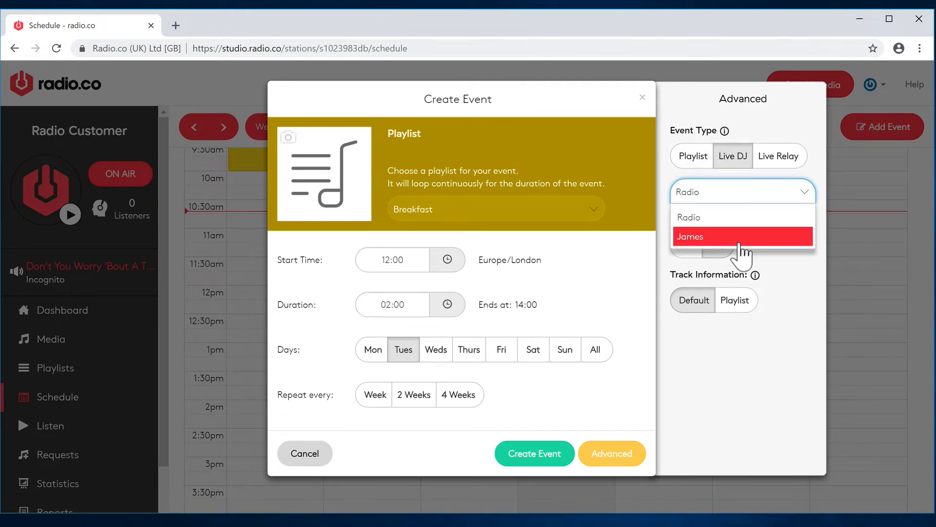
pyautogui.click(766, 363)
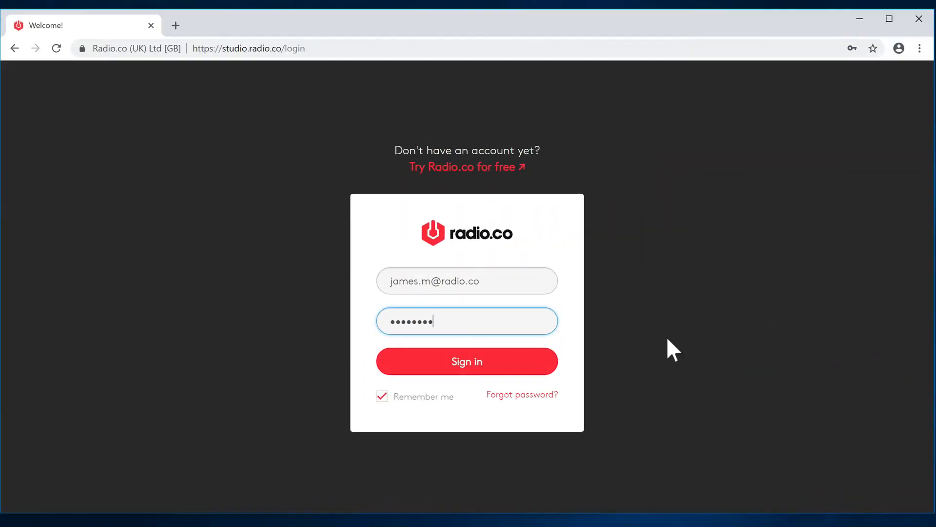
# Step: Sign in to the guest DJ's account with its email and password and review the current week's schedule
pyautogui.click(554, 362)
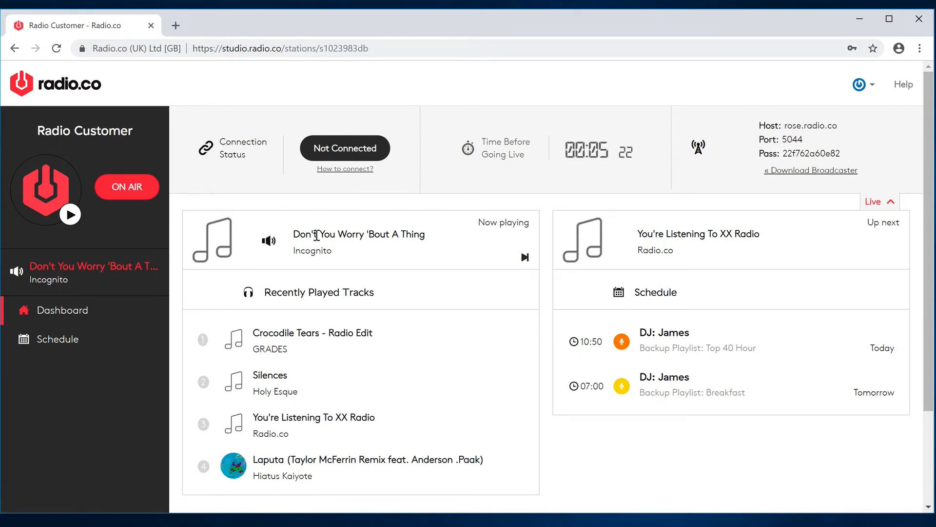
pyautogui.click(105, 336)
pyautogui.scroll(-20, 375, 322)
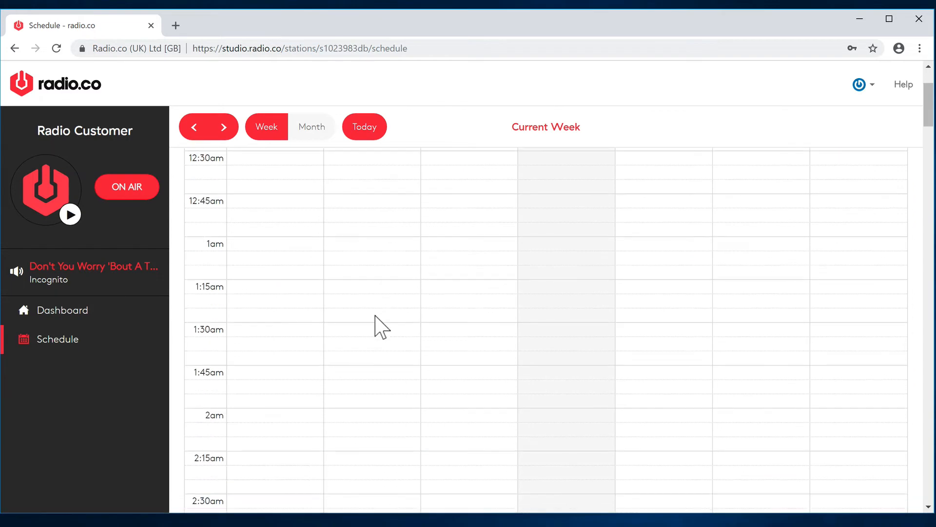
pyautogui.scroll(-1, 382, 327)
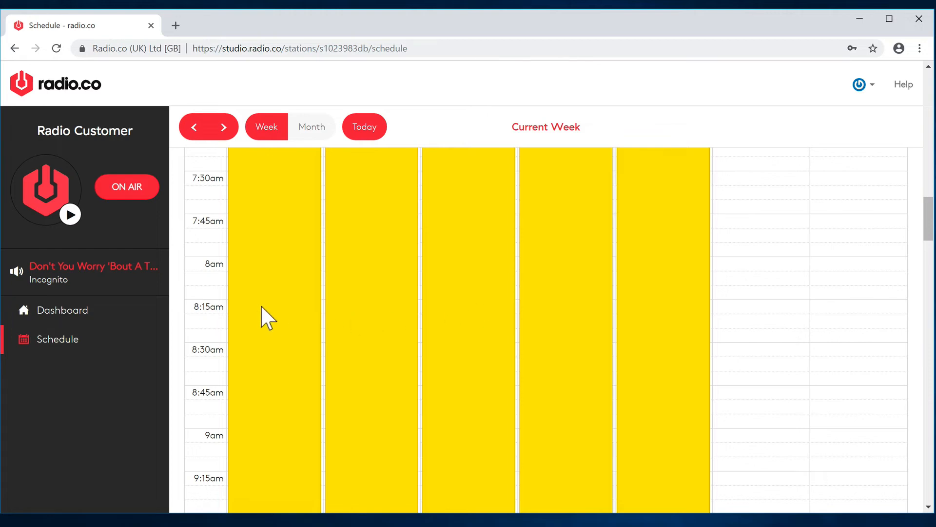
pyautogui.scroll(5, 262, 317)
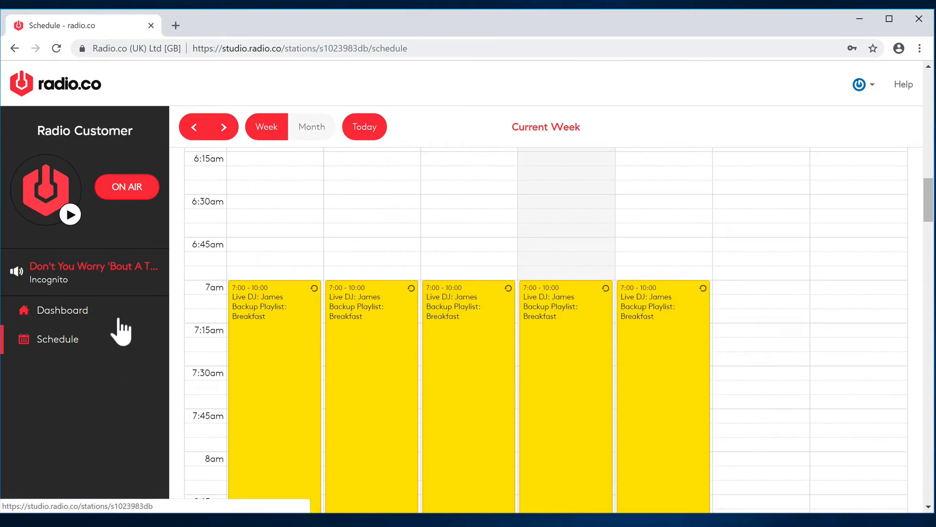
# Step: Return to the DJ's dashboard and check the countdown before going live
pyautogui.click(113, 313)
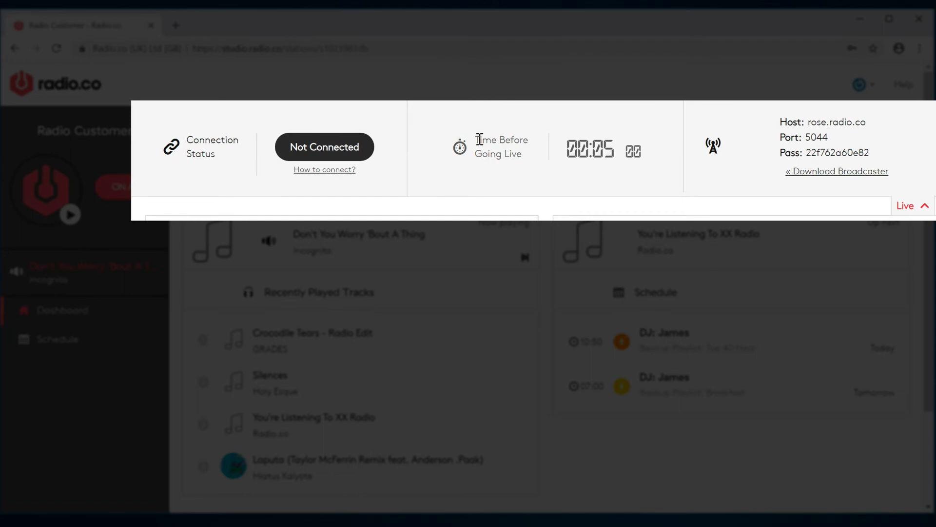
pyautogui.moveTo(480, 140); pyautogui.dragTo(545, 155)
pyautogui.click(592, 152)
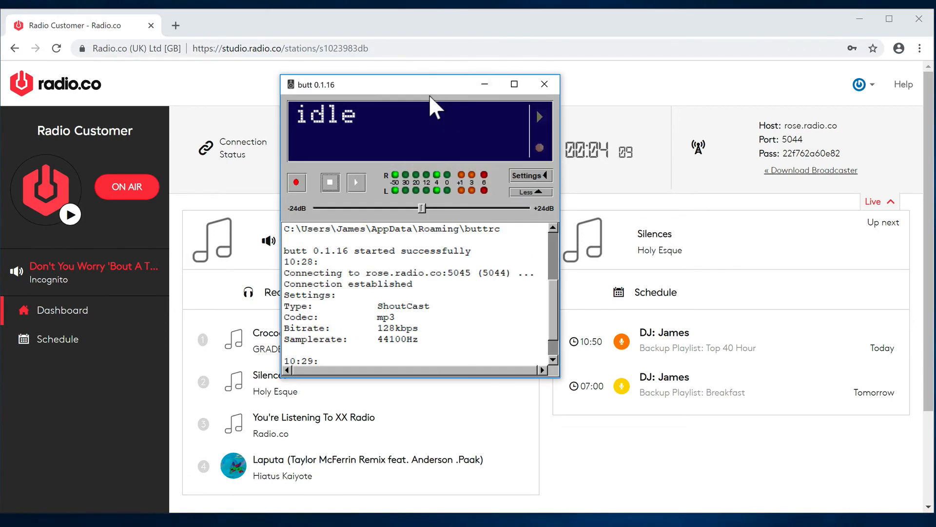
# Step: Move the butt window off the live status bar, view the broadcaster download option and return to the connection details
pyautogui.moveTo(429, 94); pyautogui.dragTo(542, 186)
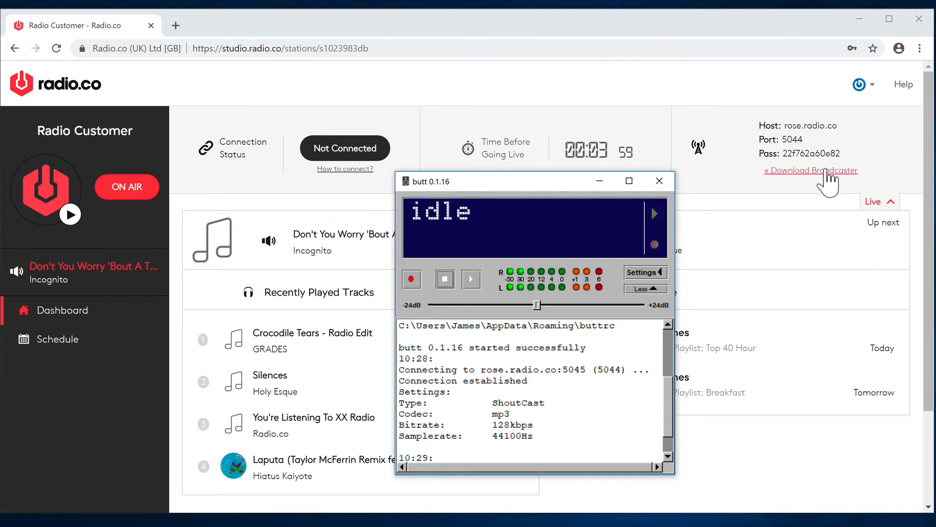
pyautogui.click(827, 171)
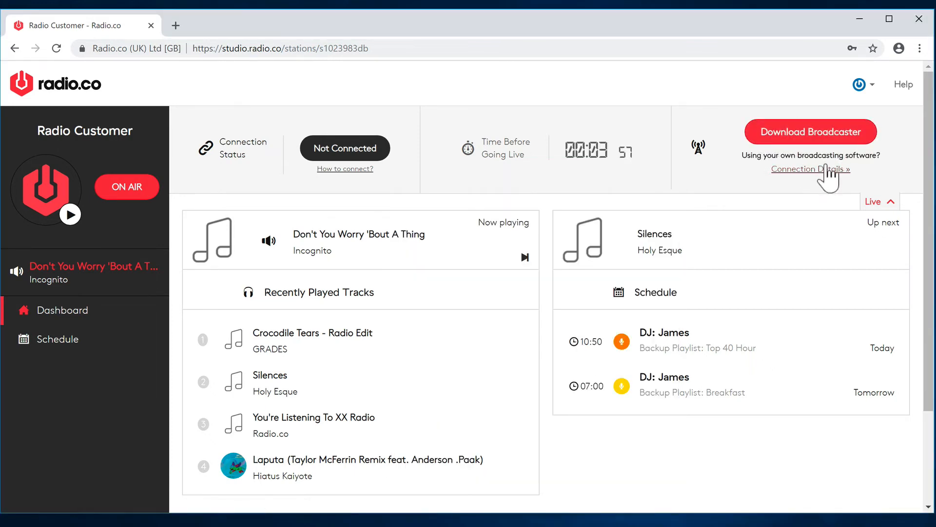
pyautogui.click(830, 170)
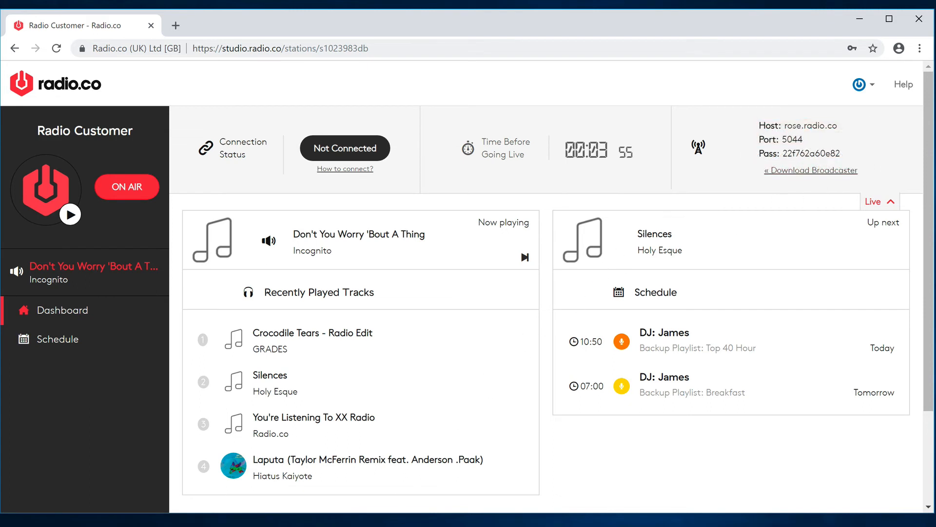
# Step: Switch to the butt broadcaster and start streaming to the station
pyautogui.click(240, 524)
pyautogui.click(209, 502)
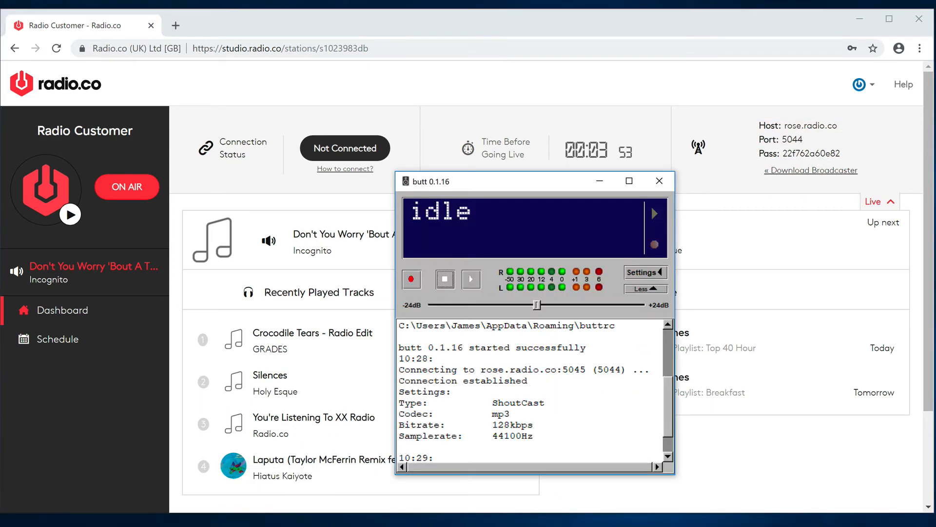
pyautogui.click(470, 281)
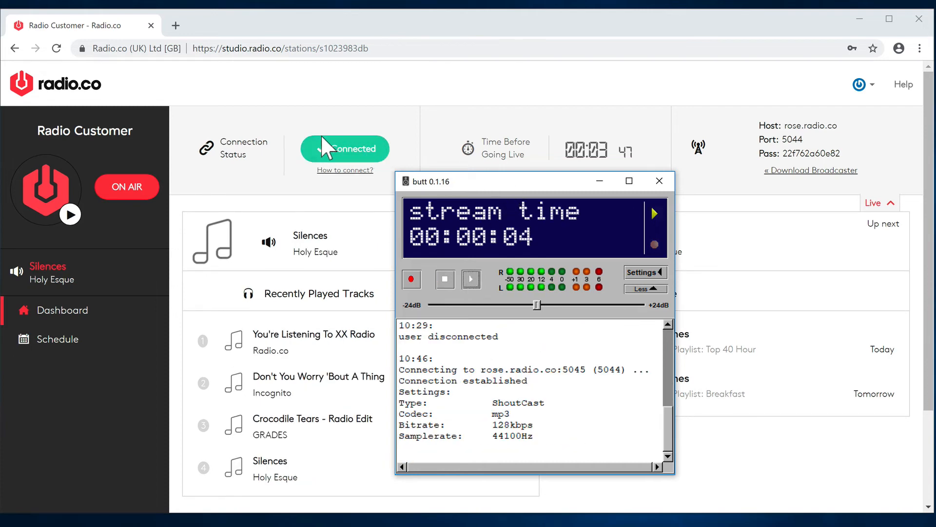
# Step: Check the live status on the full dashboard and bring the butt window back up
pyautogui.click(503, 150)
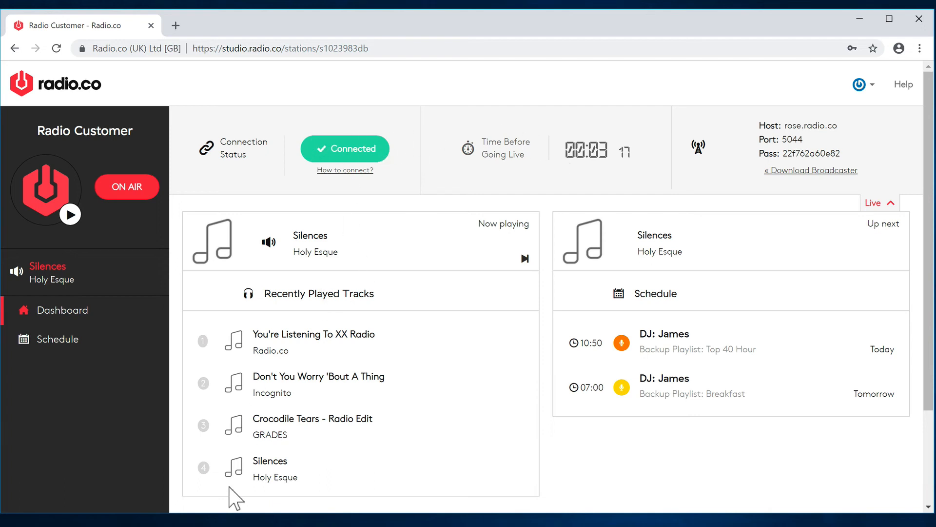
pyautogui.click(208, 495)
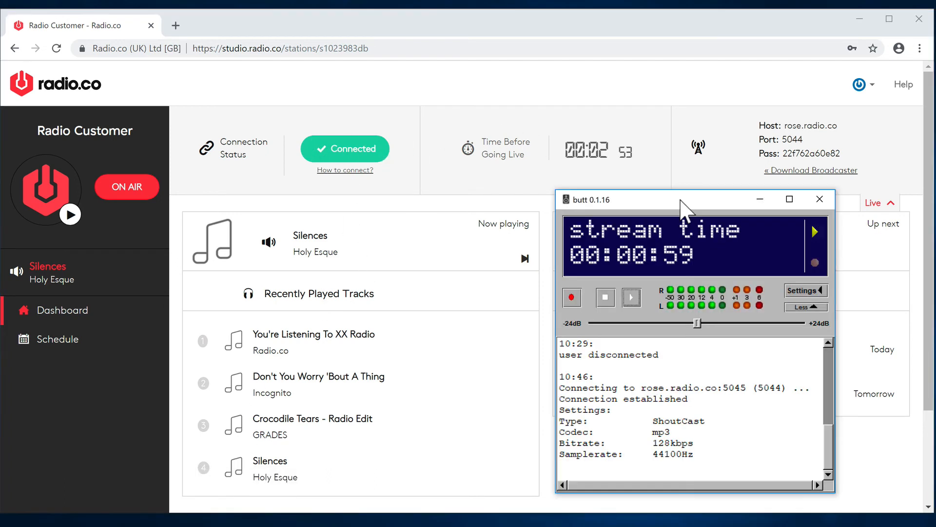